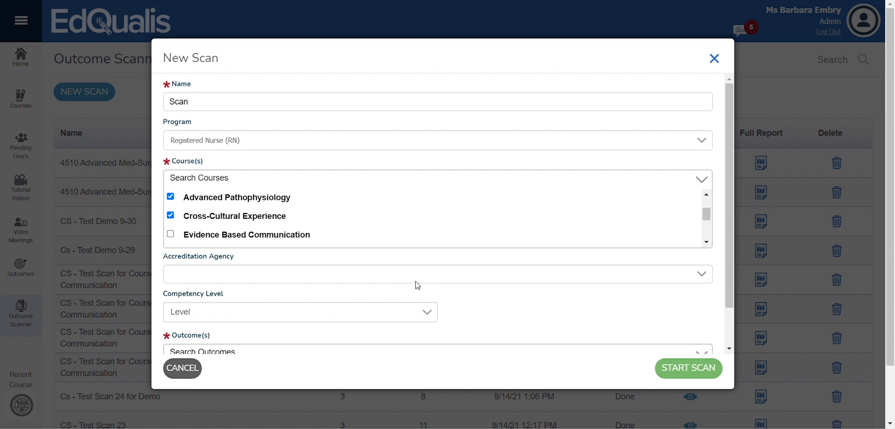
Set the scan's accreditation agency to AACN and its competency level to Beginner.
{"action": "left_click", "coordinate": [344, 299]}
{"action": "scroll", "coordinate": [344, 299], "scroll_direction": "down", "scroll_amount": 1}
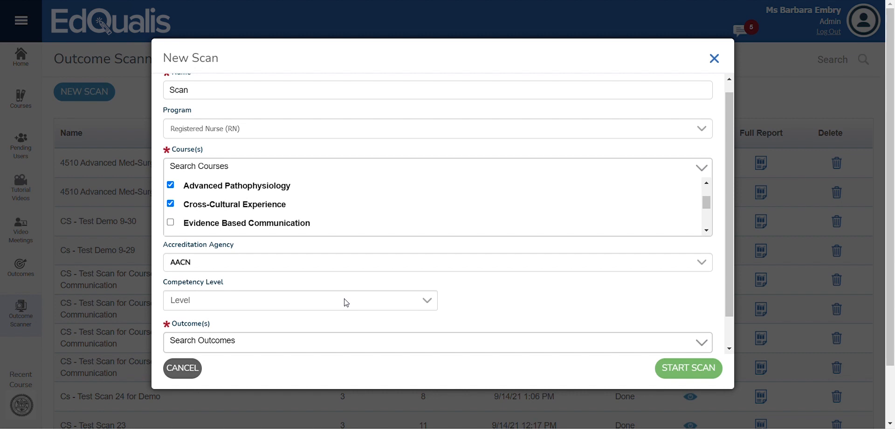
{"action": "scroll", "coordinate": [345, 302], "scroll_direction": "down", "scroll_amount": 1}
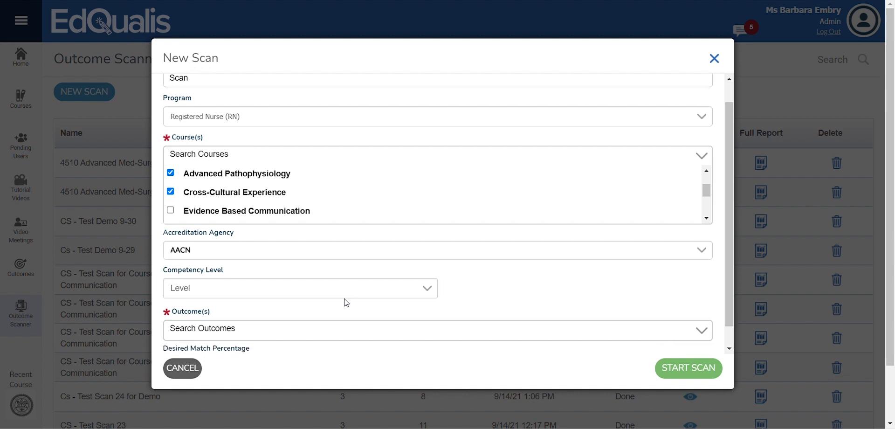
{"action": "left_click", "coordinate": [255, 314]}
{"action": "scroll", "coordinate": [257, 318], "scroll_direction": "down", "scroll_amount": 2}
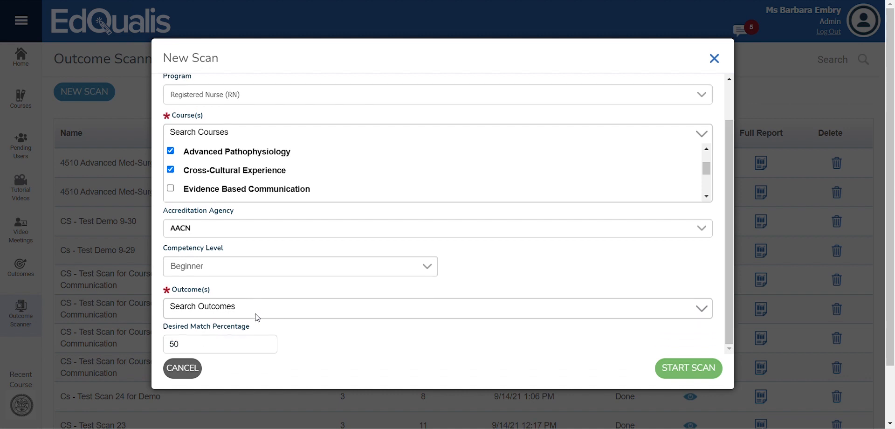
Select outcomes 1.1a, 1.1b and 1.1c for the scan.
{"action": "left_click", "coordinate": [276, 314]}
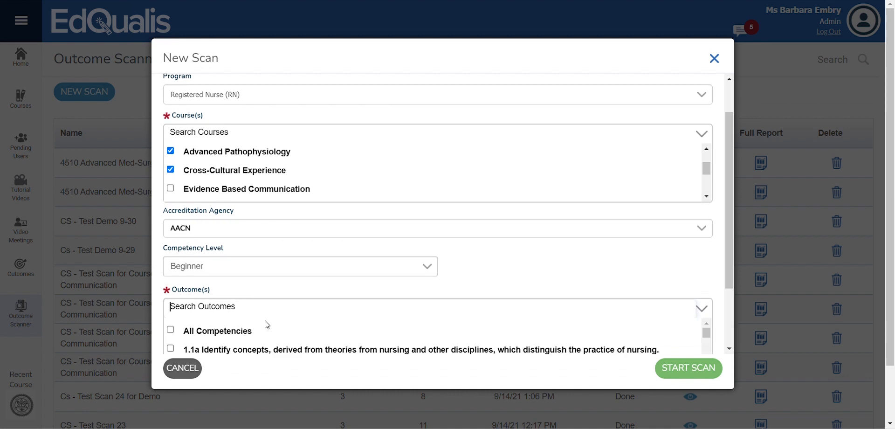
{"action": "scroll", "coordinate": [267, 324], "scroll_direction": "down", "scroll_amount": 1}
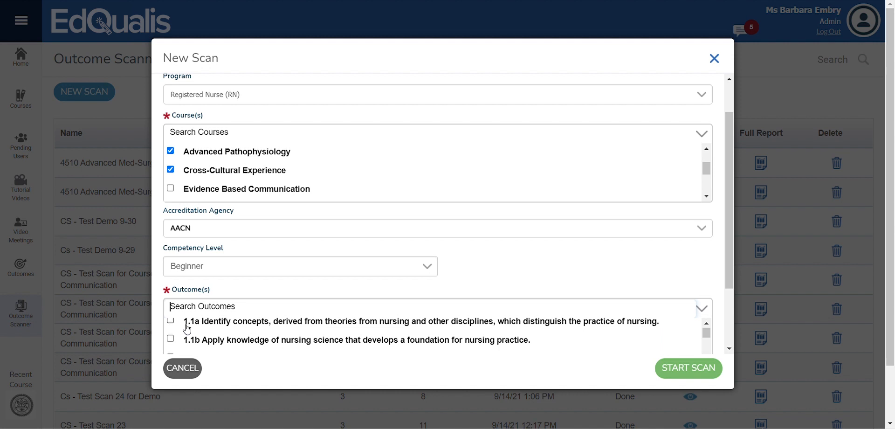
{"action": "left_click", "coordinate": [171, 321]}
{"action": "left_click", "coordinate": [171, 339]}
{"action": "scroll", "coordinate": [173, 345], "scroll_direction": "down", "scroll_amount": 1}
{"action": "left_click", "coordinate": [171, 342]}
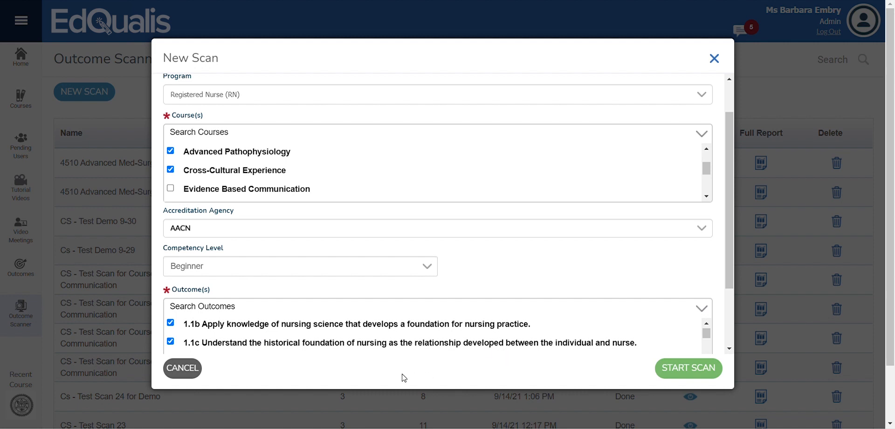
Edit the desired match percentage, entering 55, and start the scan.
{"action": "scroll", "coordinate": [375, 323], "scroll_direction": "down", "scroll_amount": 3}
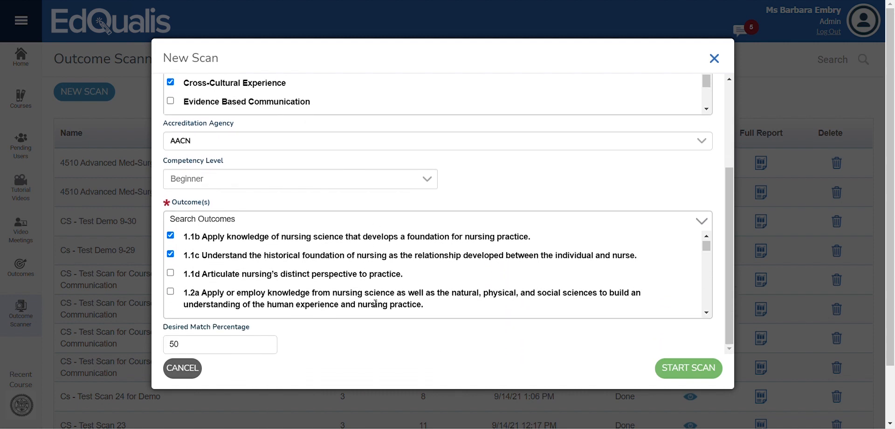
{"action": "left_click", "coordinate": [235, 348]}
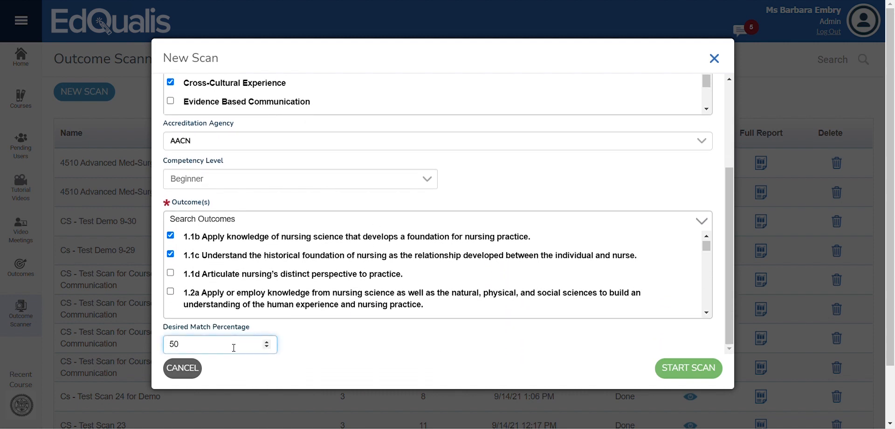
{"action": "key", "text": "BackSpace"}
{"action": "type", "text": "5"}
{"action": "left_click", "coordinate": [267, 342]}
{"action": "left_click", "coordinate": [698, 367]}
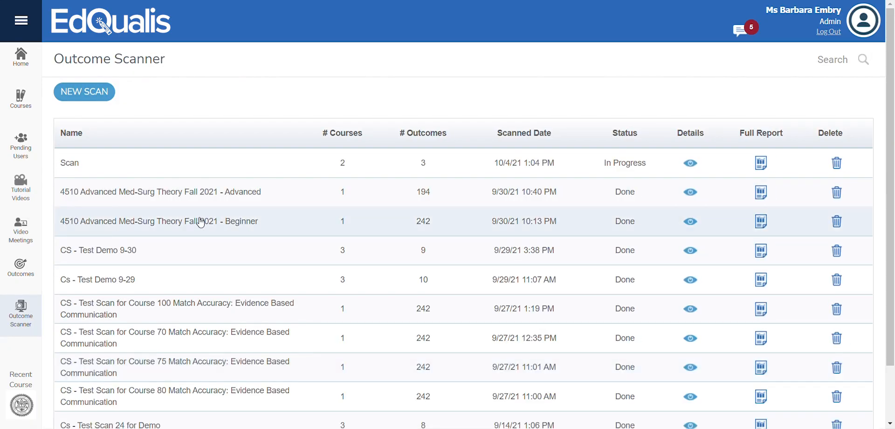
Open the new Scan and add a colleague, found by searching their first name, as a content collaborator.
{"action": "left_click", "coordinate": [76, 167]}
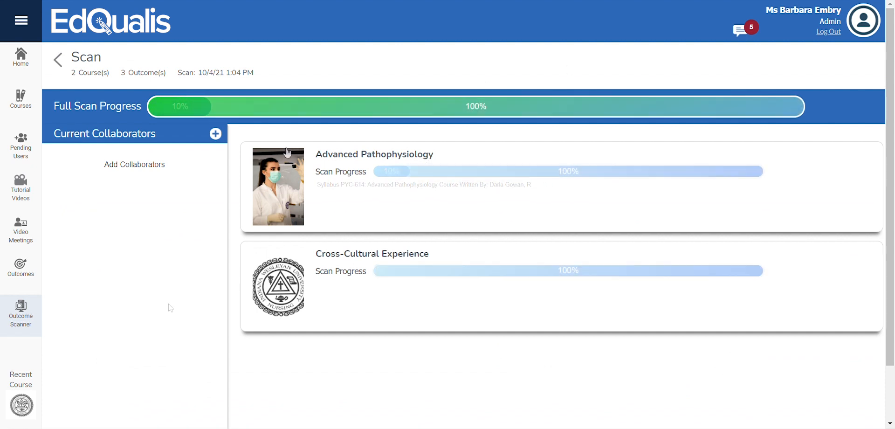
{"action": "left_click", "coordinate": [216, 133]}
{"action": "left_click", "coordinate": [594, 178]}
{"action": "type", "text": "kenneth"}
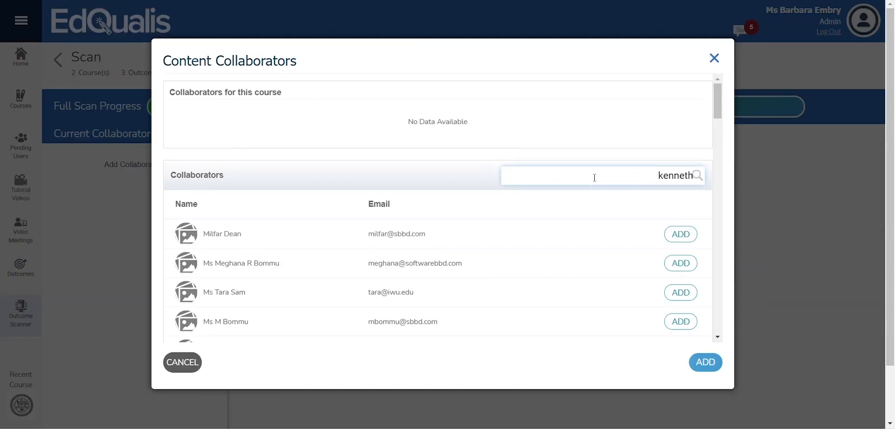
{"action": "left_click", "coordinate": [678, 237]}
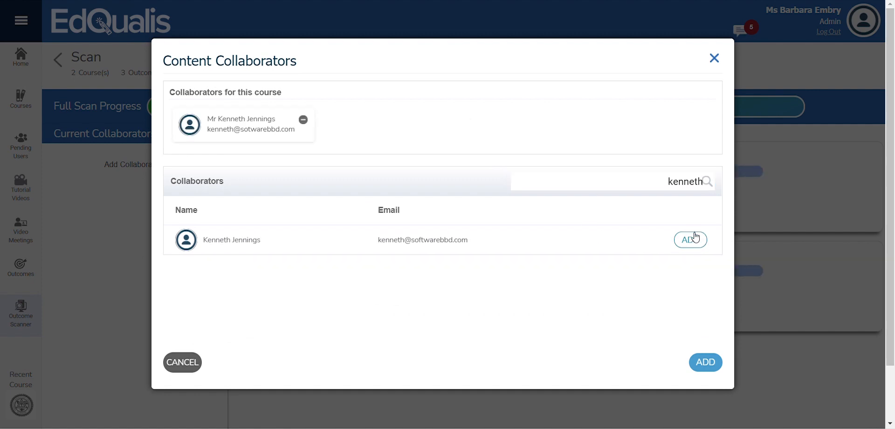
{"action": "left_click", "coordinate": [706, 363]}
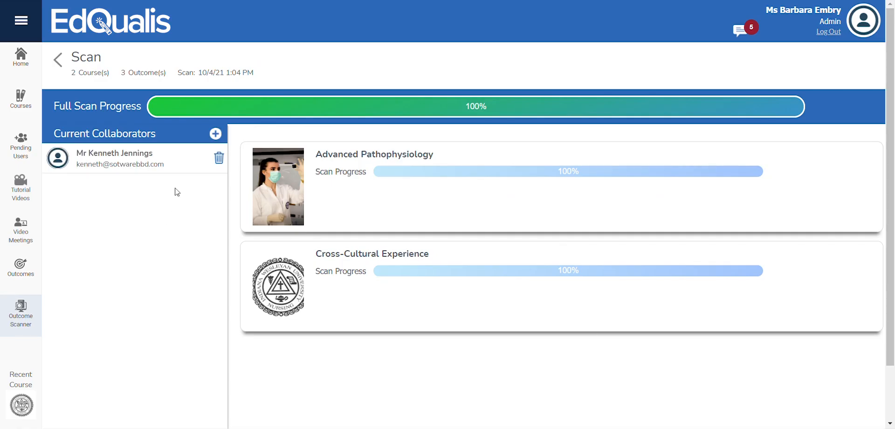
Open the Advanced Pathophysiology scan results and associate outcome 1.1b with item 5.4 Group Discussion and Assignment: WS5 Case Study.
{"action": "left_click", "coordinate": [369, 190]}
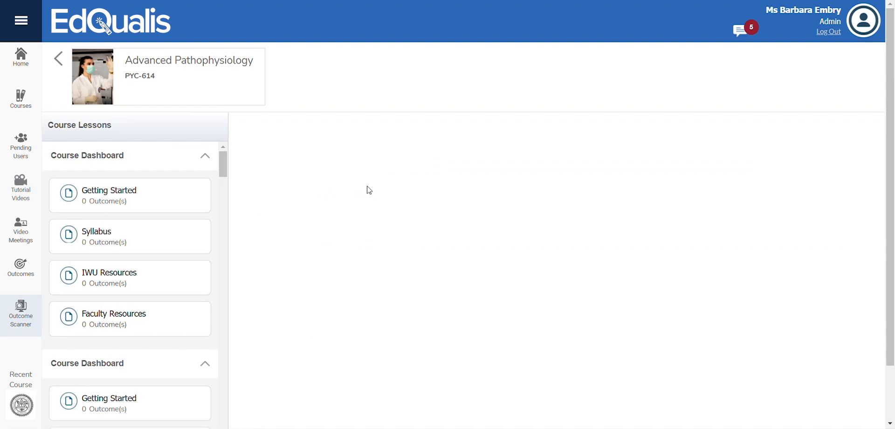
{"action": "scroll", "coordinate": [166, 280], "scroll_direction": "down", "scroll_amount": 10}
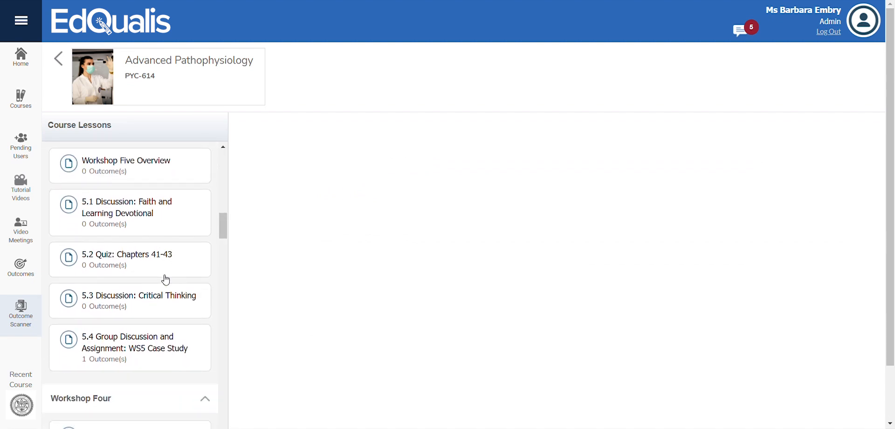
{"action": "left_click", "coordinate": [180, 343]}
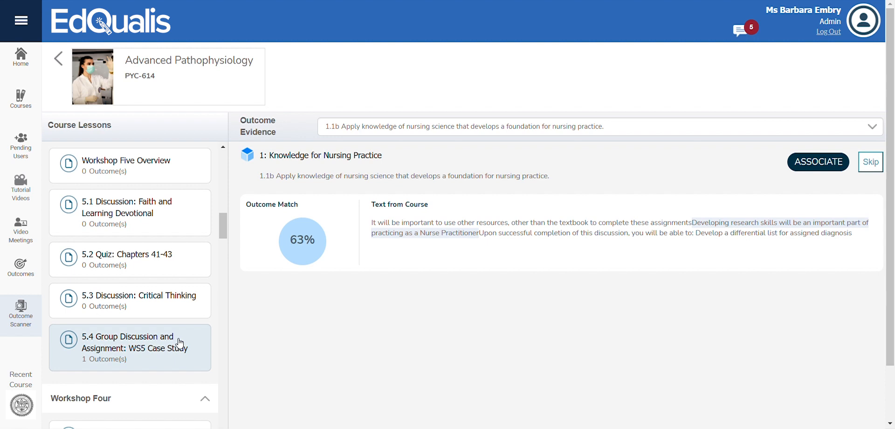
{"action": "left_click", "coordinate": [816, 162]}
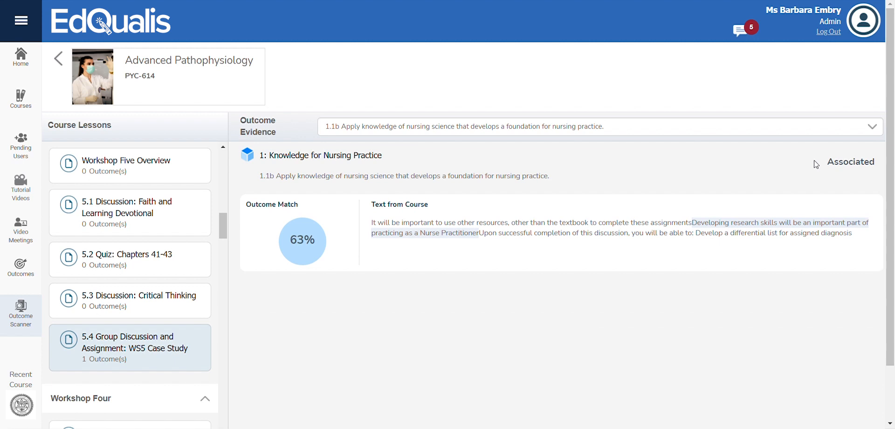
Search the courses for "advanced" and open the Advanced Pathophysiology course.
{"action": "left_click", "coordinate": [24, 101]}
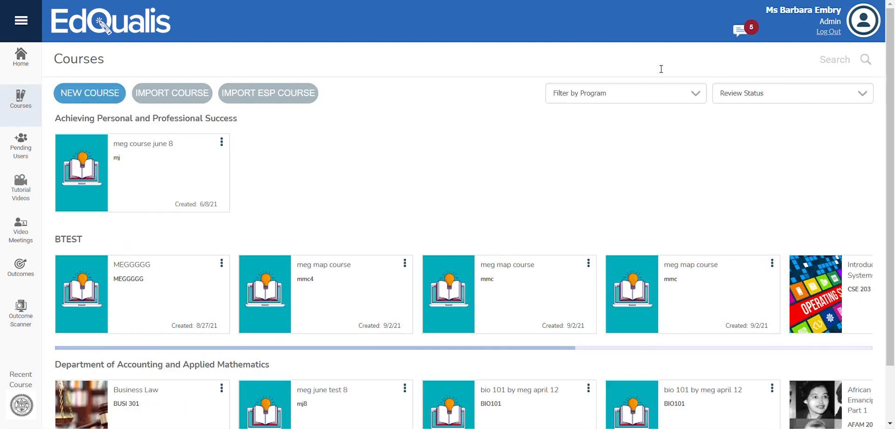
{"action": "left_click", "coordinate": [771, 62]}
{"action": "type", "text": "a"}
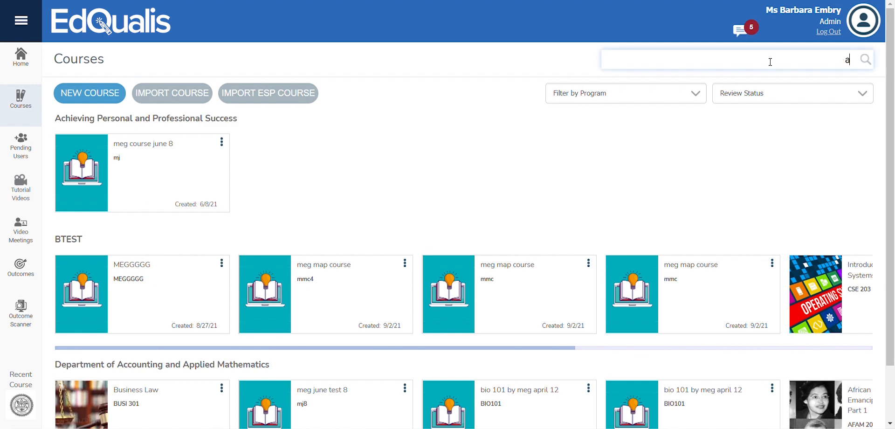
{"action": "type", "text": "dvanced"}
{"action": "scroll", "coordinate": [588, 177], "scroll_direction": "down", "scroll_amount": 10}
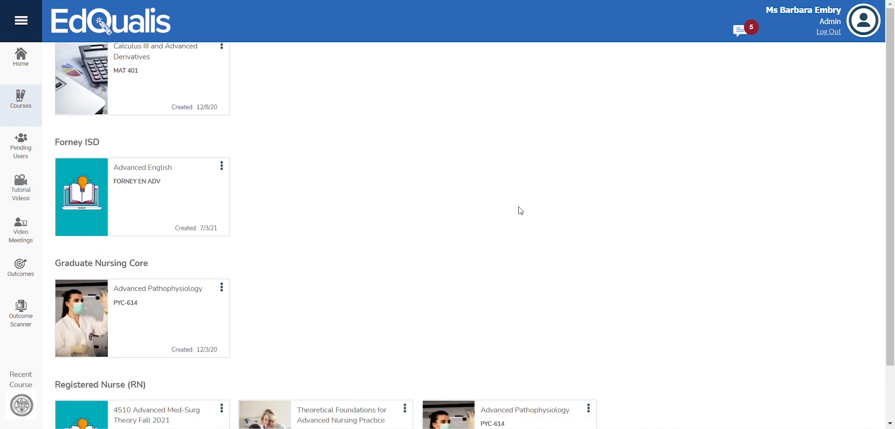
{"action": "left_click", "coordinate": [94, 310]}
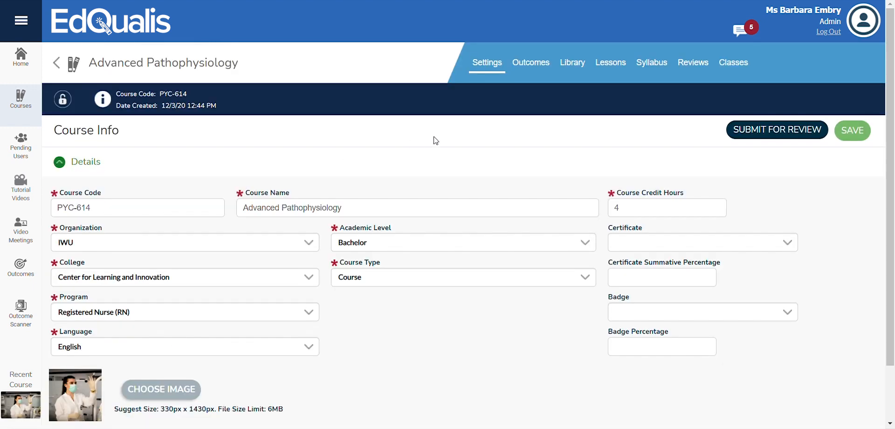
Open the Workshop Five lesson in the lesson builder and review item 5.4's outcome associations.
{"action": "left_click", "coordinate": [610, 66]}
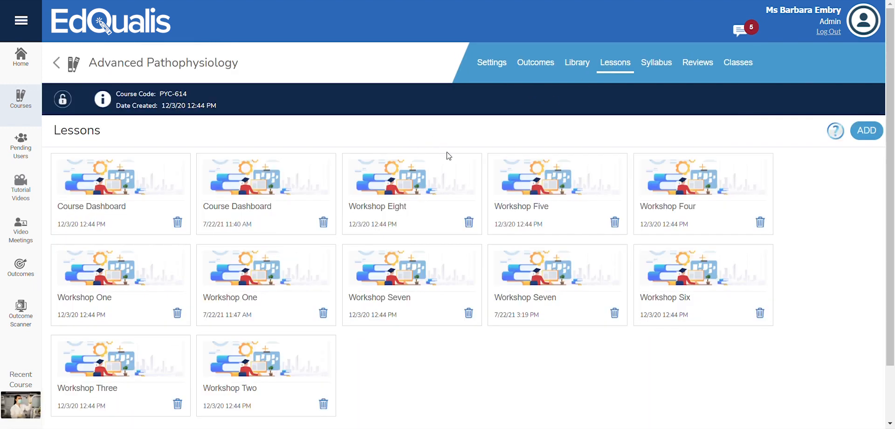
{"action": "left_click", "coordinate": [533, 199]}
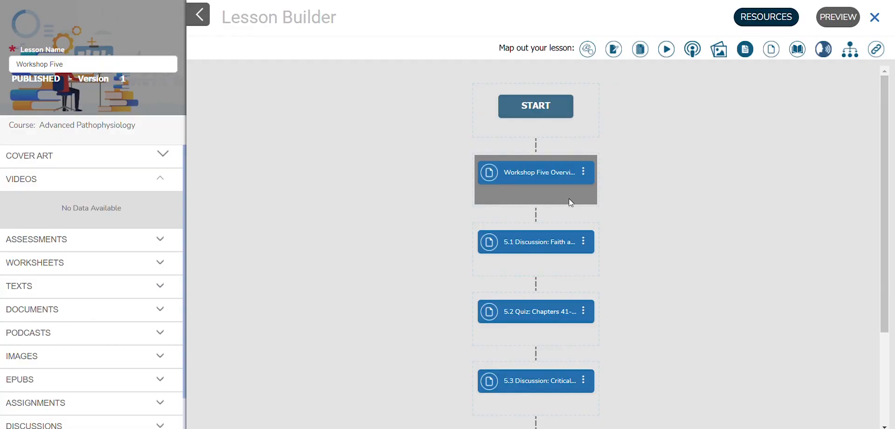
{"action": "scroll", "coordinate": [607, 211], "scroll_direction": "down", "scroll_amount": 3}
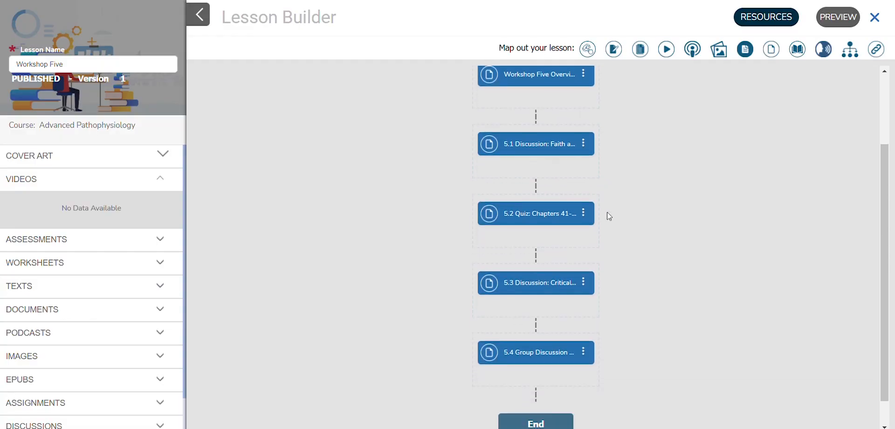
{"action": "left_click", "coordinate": [584, 322]}
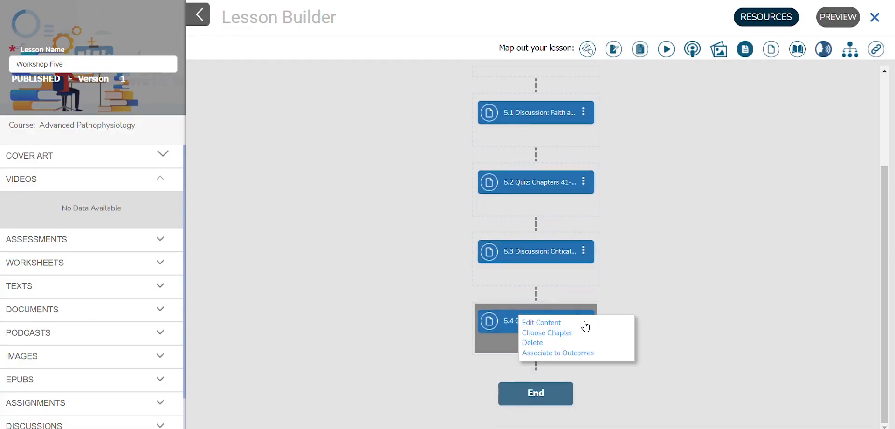
{"action": "left_click", "coordinate": [570, 353]}
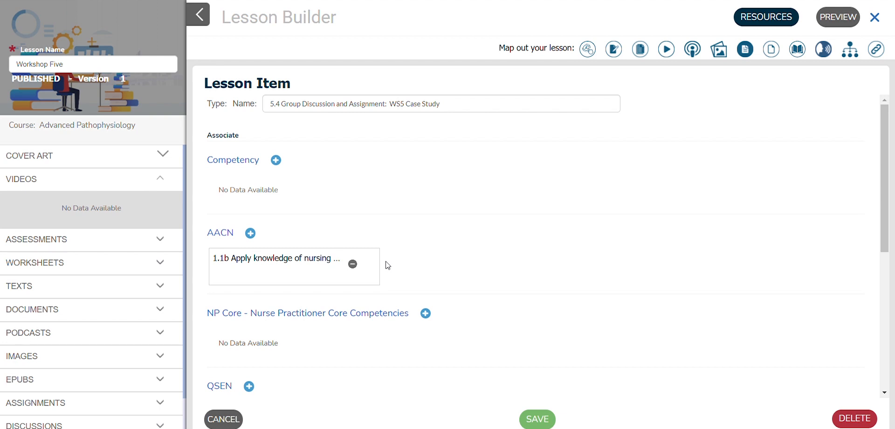
{"action": "left_click", "coordinate": [876, 18]}
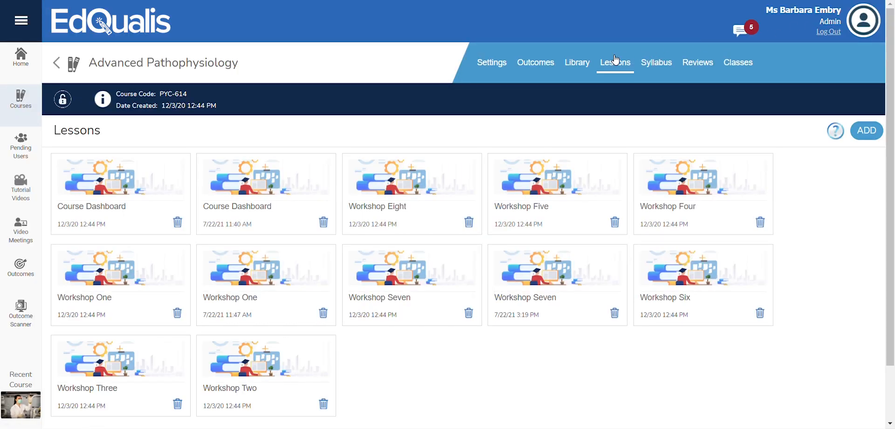
Open outcome 1.1b's associations and expand its Workshop Five lesson items.
{"action": "left_click", "coordinate": [534, 67]}
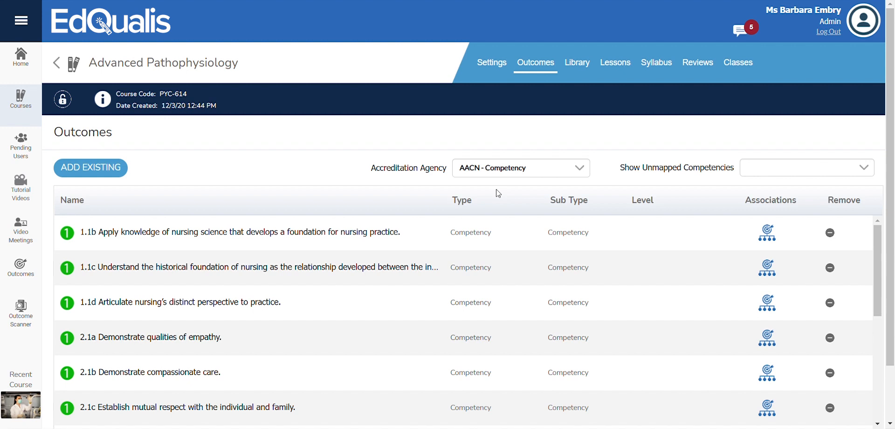
{"action": "left_click", "coordinate": [768, 235]}
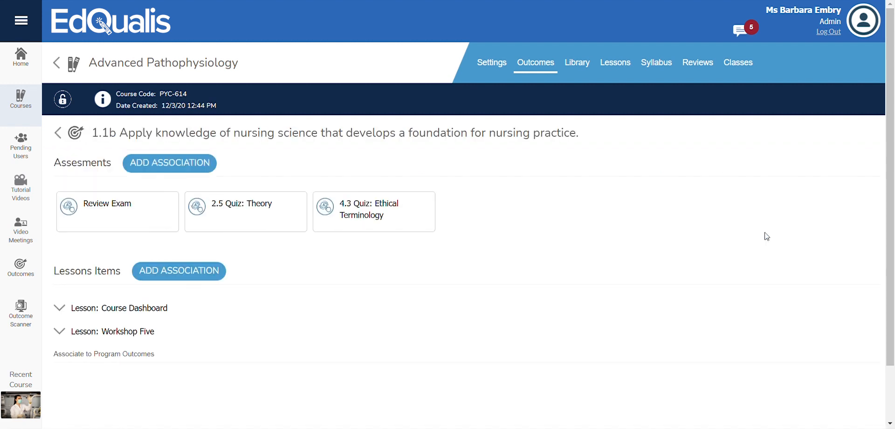
{"action": "left_click", "coordinate": [59, 331]}
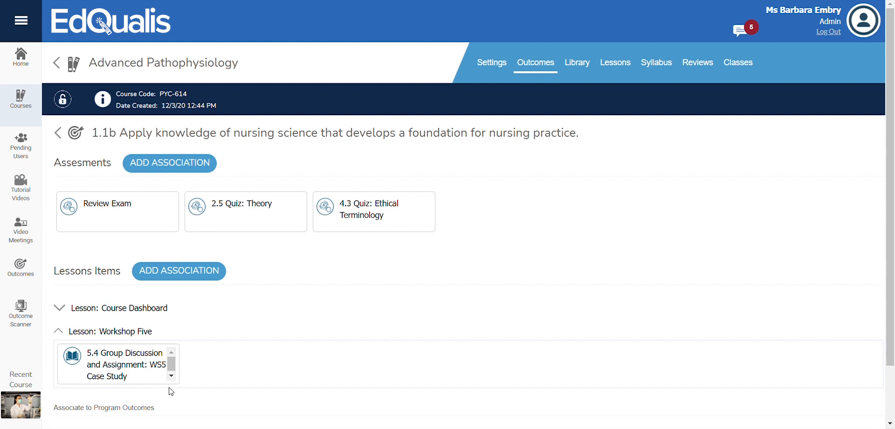
Associate outcome 1.1b with Workshop Six item 6.1 Discussion: Faith and Learning Devotional.
{"action": "left_click", "coordinate": [181, 275]}
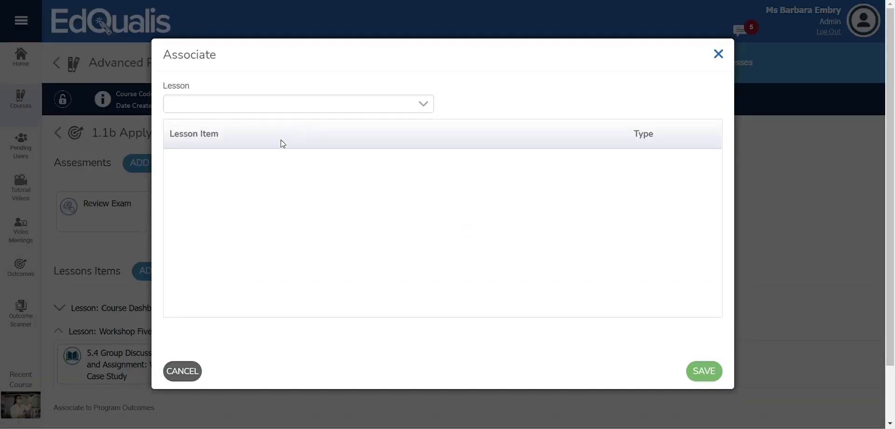
{"action": "left_click", "coordinate": [203, 211]}
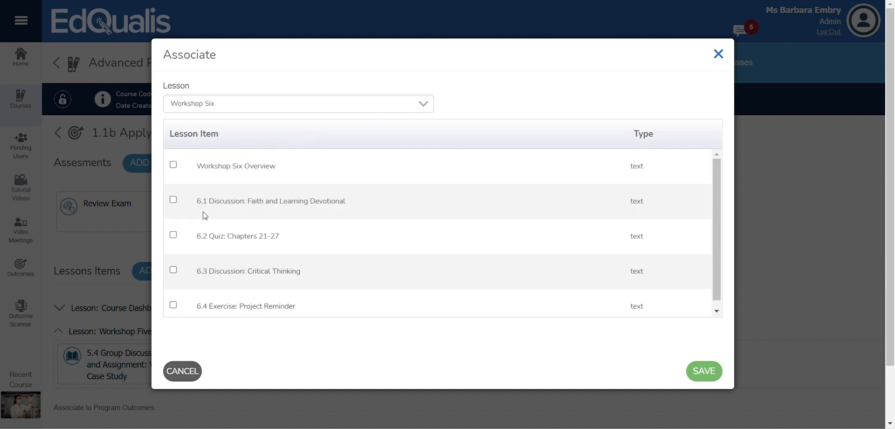
{"action": "left_click", "coordinate": [173, 203]}
{"action": "left_click", "coordinate": [704, 372]}
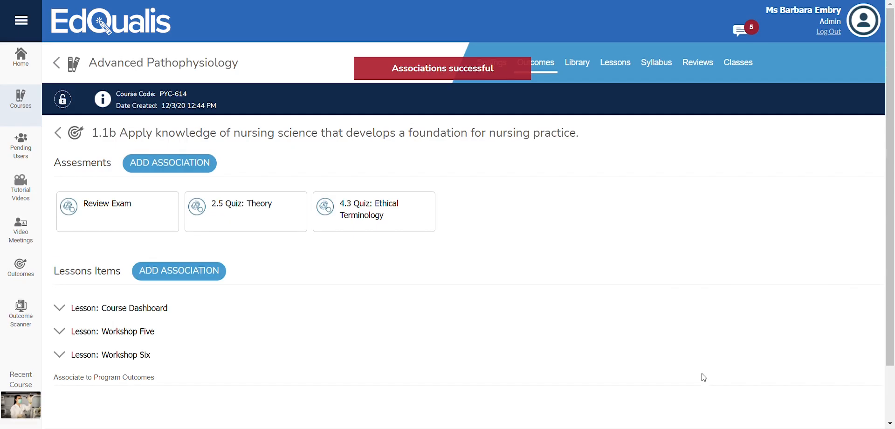
{"action": "left_click", "coordinate": [60, 355]}
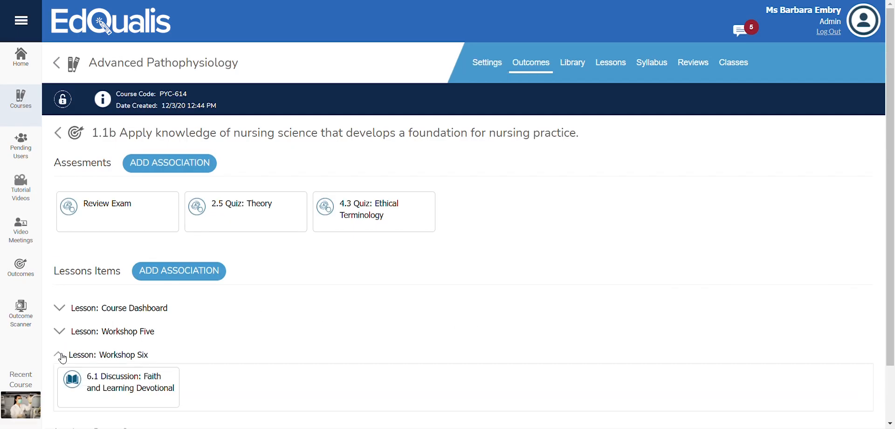
{"action": "left_click", "coordinate": [61, 357]}
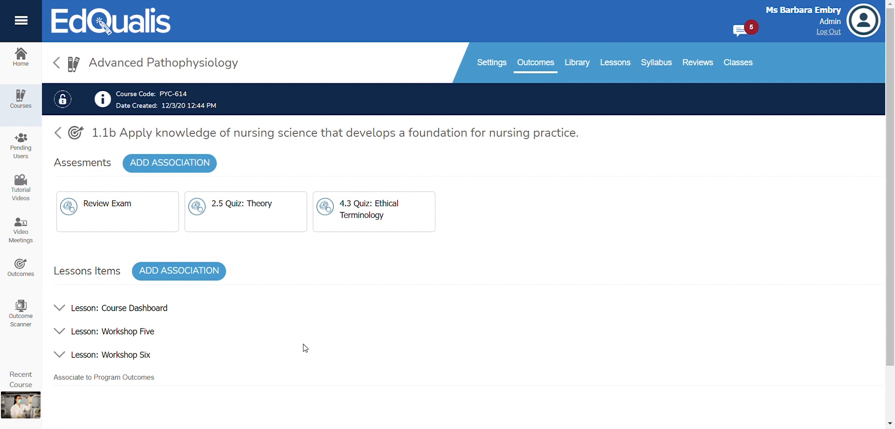
Open the AACN Pre-Audit Accreditation Report from the Accreditation Agencies list.
{"action": "left_click", "coordinate": [21, 21]}
{"action": "scroll", "coordinate": [54, 182], "scroll_direction": "down", "scroll_amount": 2}
{"action": "scroll", "coordinate": [57, 185], "scroll_direction": "down", "scroll_amount": 5}
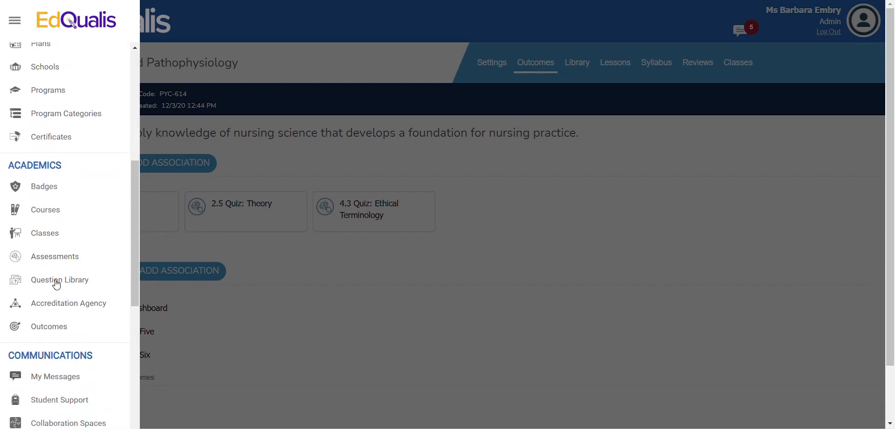
{"action": "left_click", "coordinate": [52, 304]}
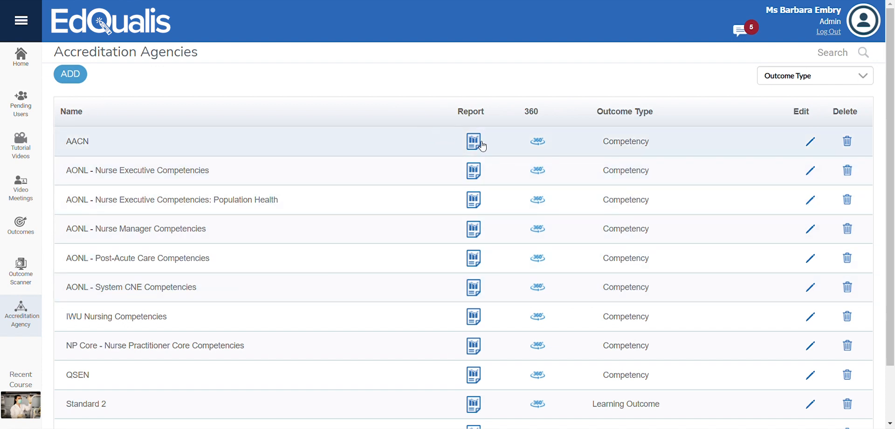
{"action": "left_click", "coordinate": [473, 142]}
{"action": "scroll", "coordinate": [498, 148], "scroll_direction": "down", "scroll_amount": 3}
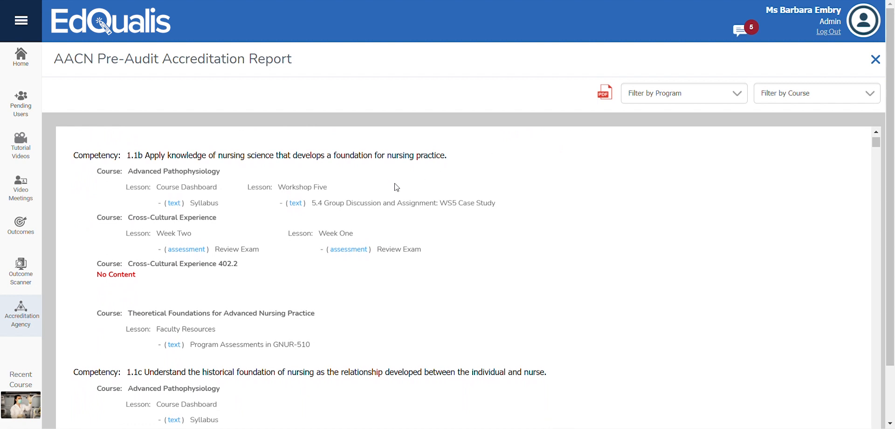
Preview the Review Exam assessment listed under Cross-Cultural Experience's Week One, then close the preview.
{"action": "left_click", "coordinate": [186, 250]}
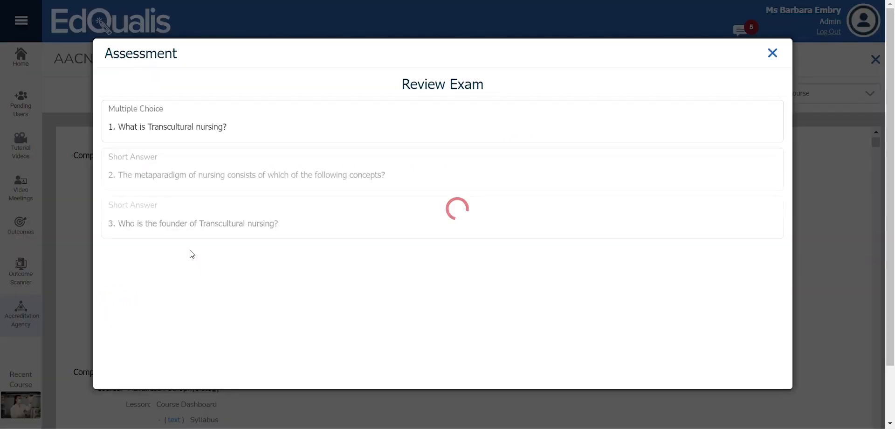
{"action": "scroll", "coordinate": [192, 254], "scroll_direction": "down", "scroll_amount": 3}
{"action": "scroll", "coordinate": [192, 254], "scroll_direction": "up", "scroll_amount": 2}
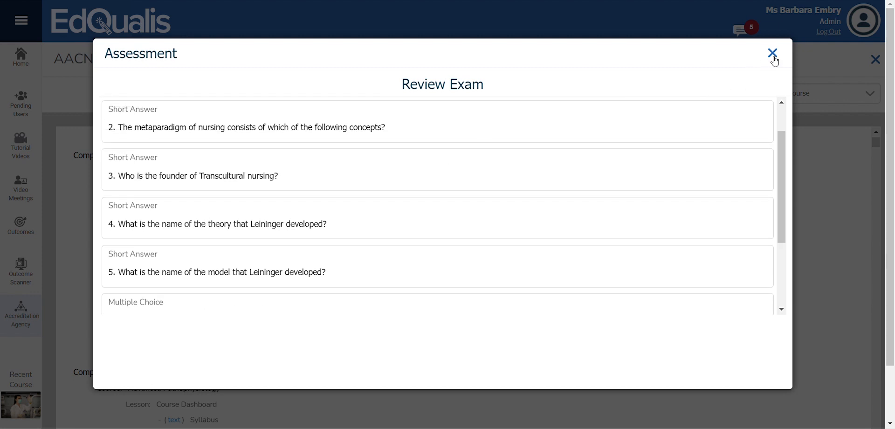
{"action": "left_click", "coordinate": [773, 54]}
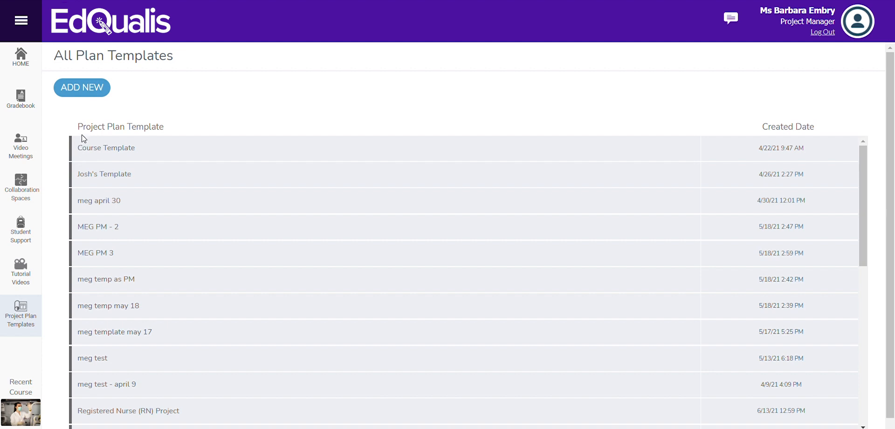
Open the Course Template project plan template.
{"action": "left_click", "coordinate": [117, 150]}
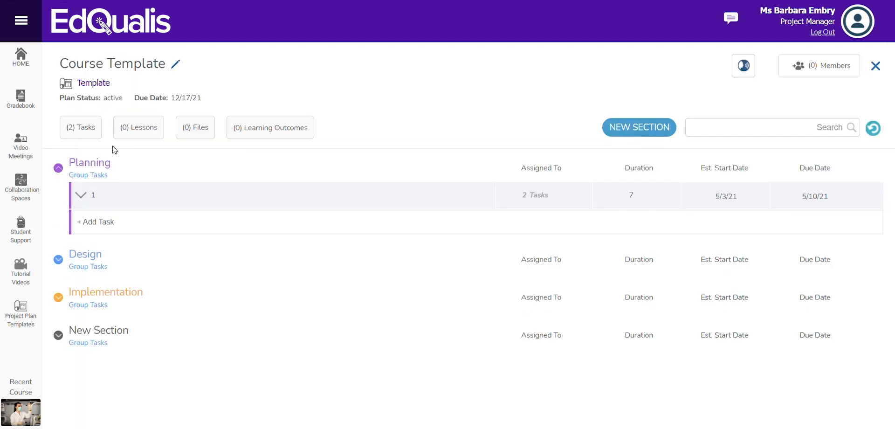